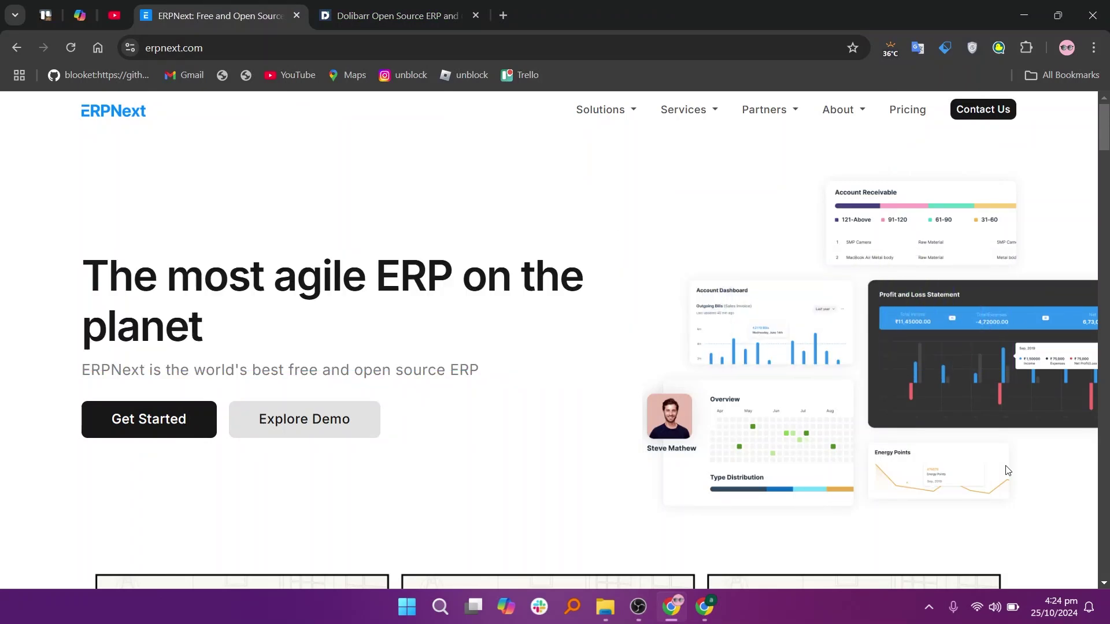
pyautogui.scroll(-5, 1006, 470)
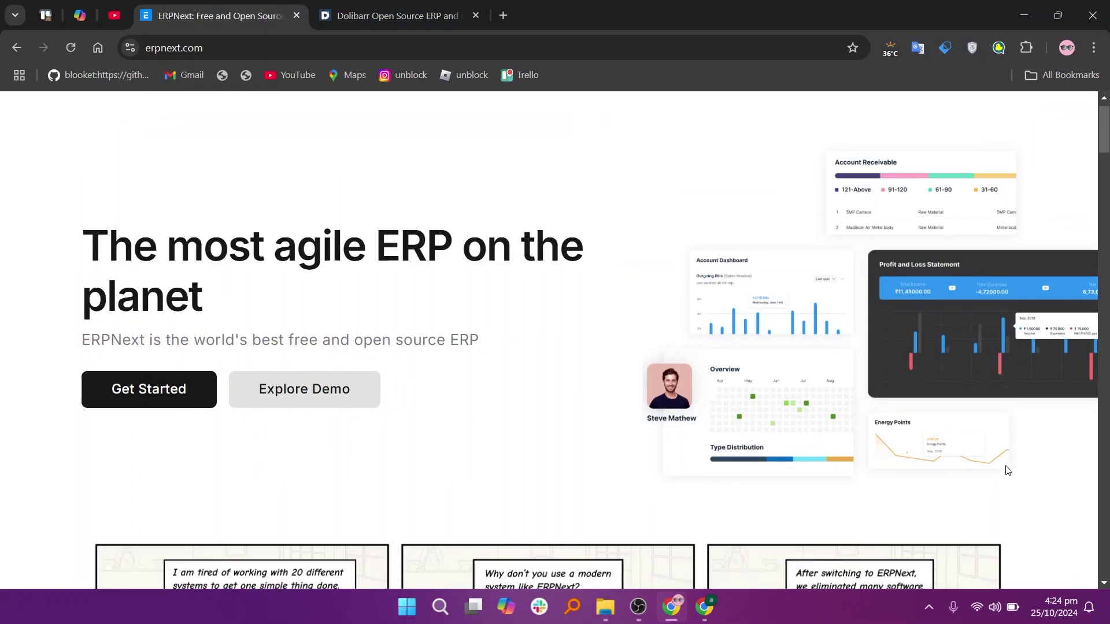
pyautogui.scroll(-1, 1007, 470)
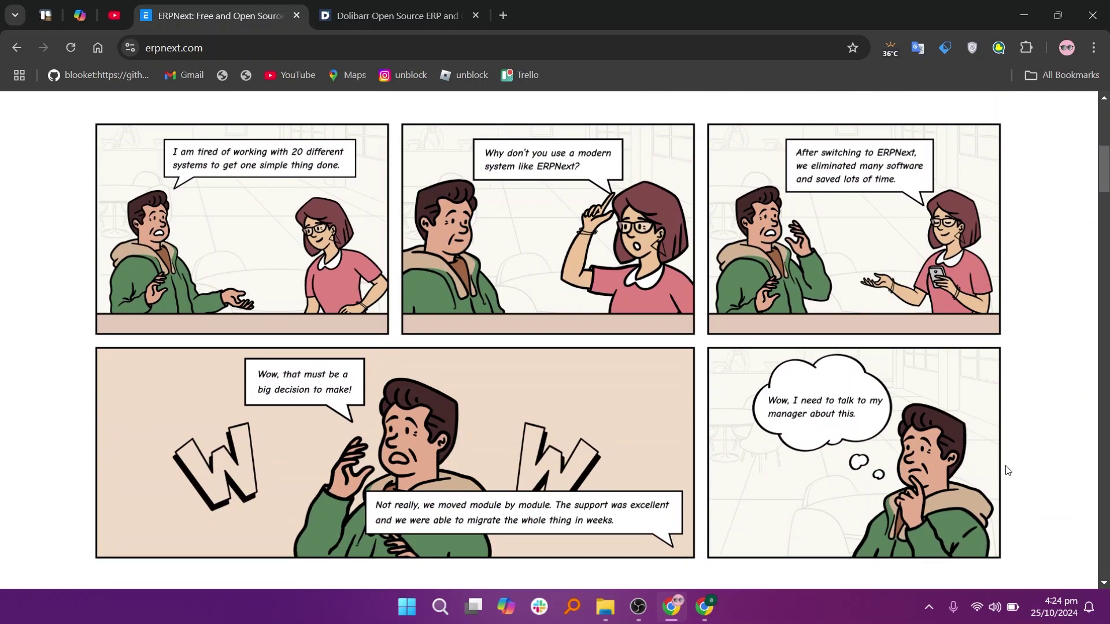
pyautogui.scroll(-5, 1006, 470)
pyautogui.scroll(-2, 1007, 471)
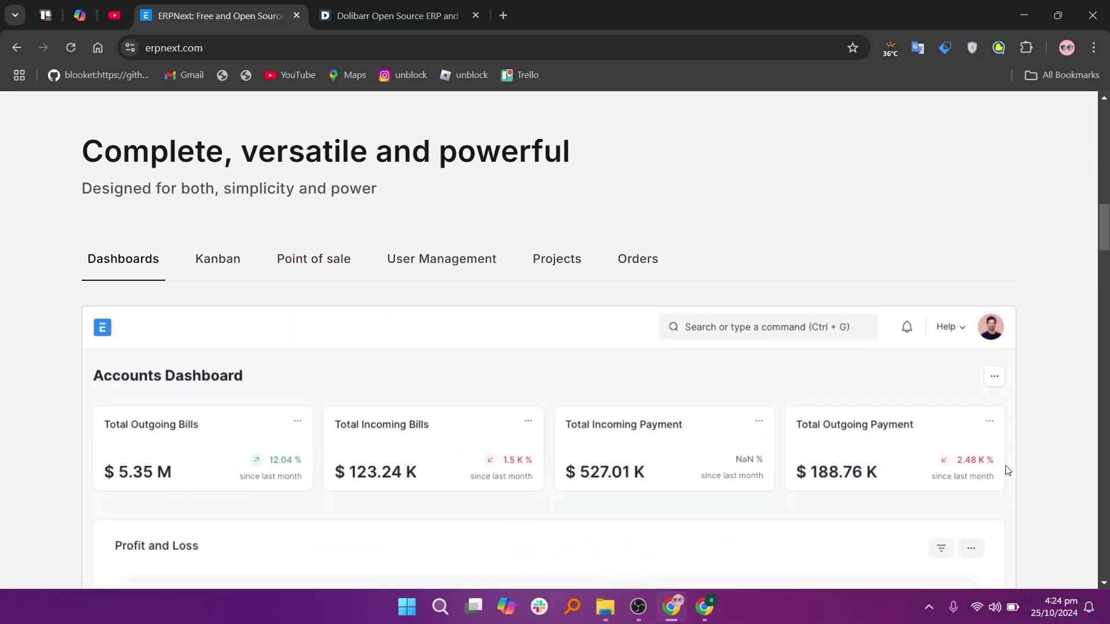
# Step: Preview the Kanban, Point of sale, User Management, Projects and Orders showcases
pyautogui.click(211, 265)
pyautogui.click(324, 265)
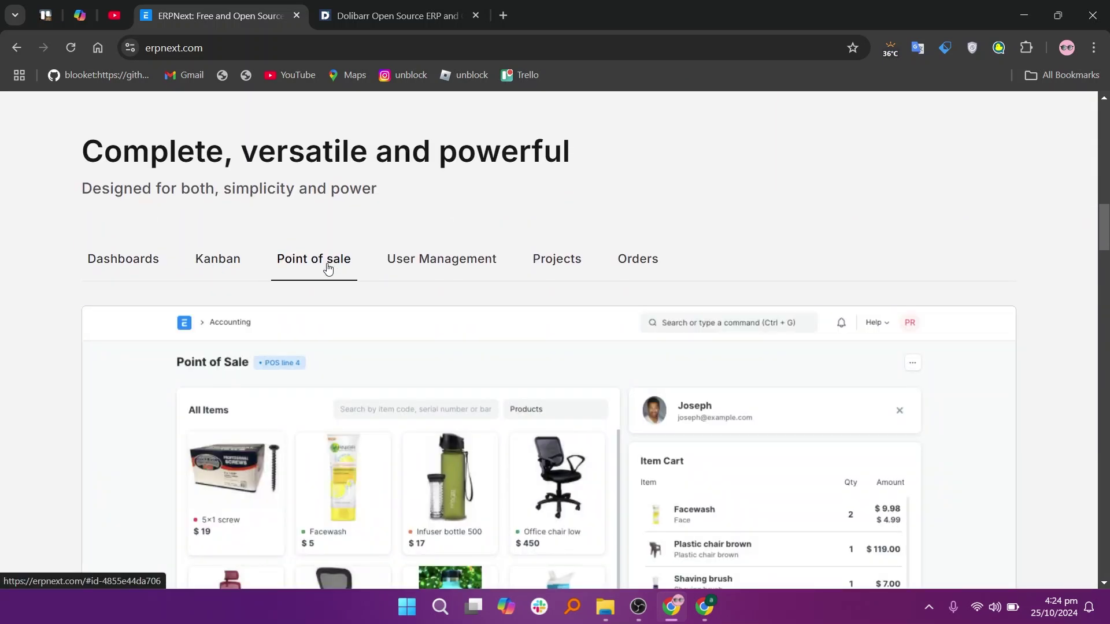
pyautogui.click(438, 273)
pyautogui.click(545, 266)
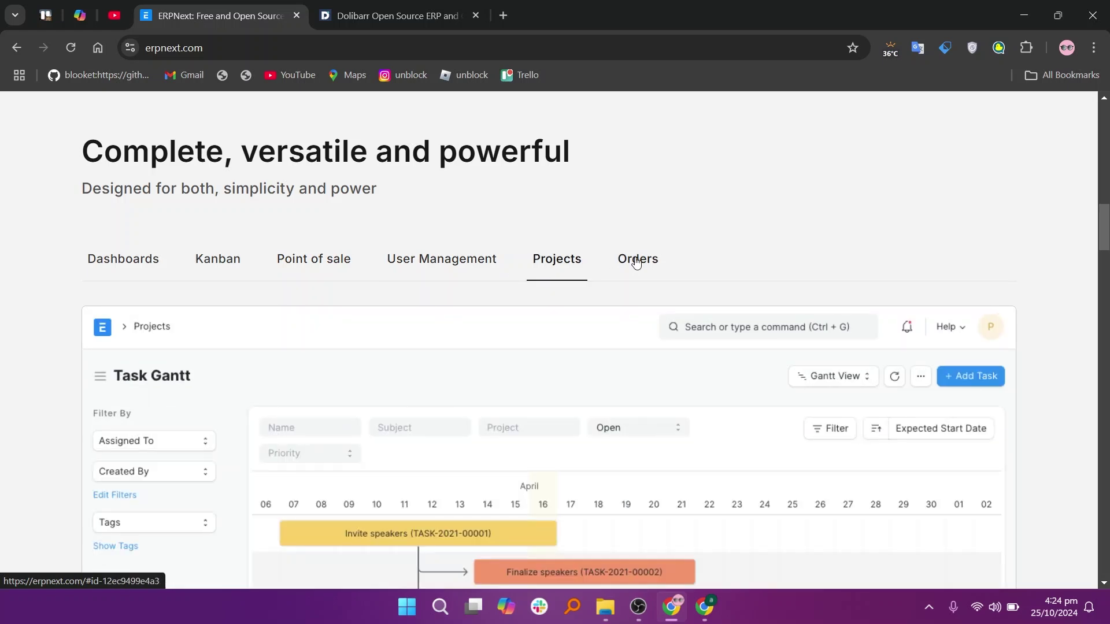
pyautogui.click(634, 258)
pyautogui.scroll(-10, 1107, 229)
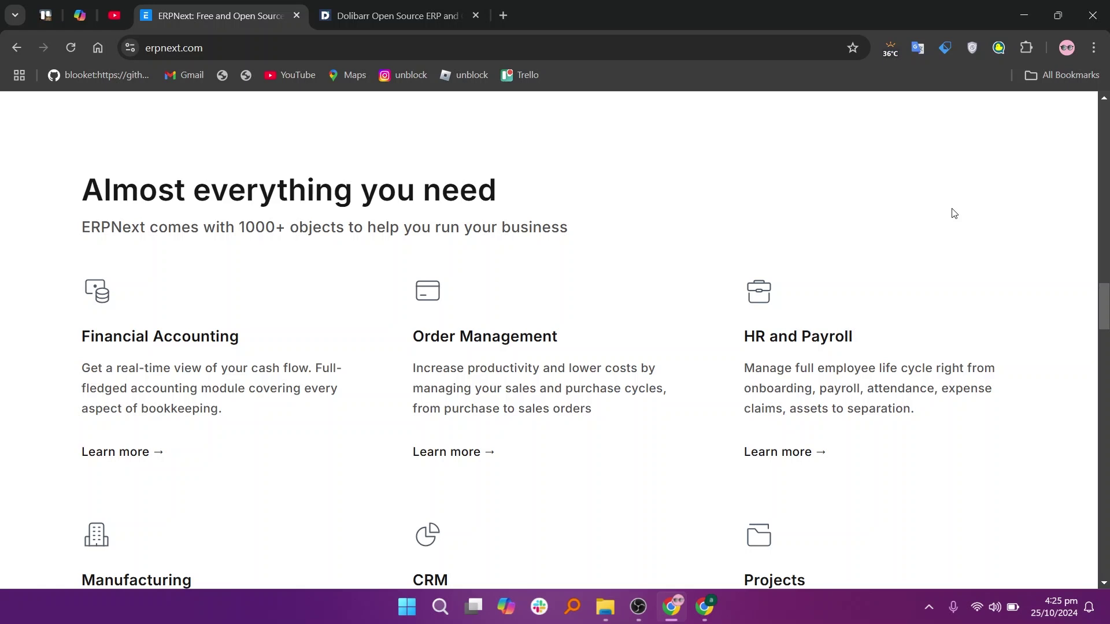
pyautogui.scroll(-2, 953, 214)
pyautogui.scroll(-2, 952, 214)
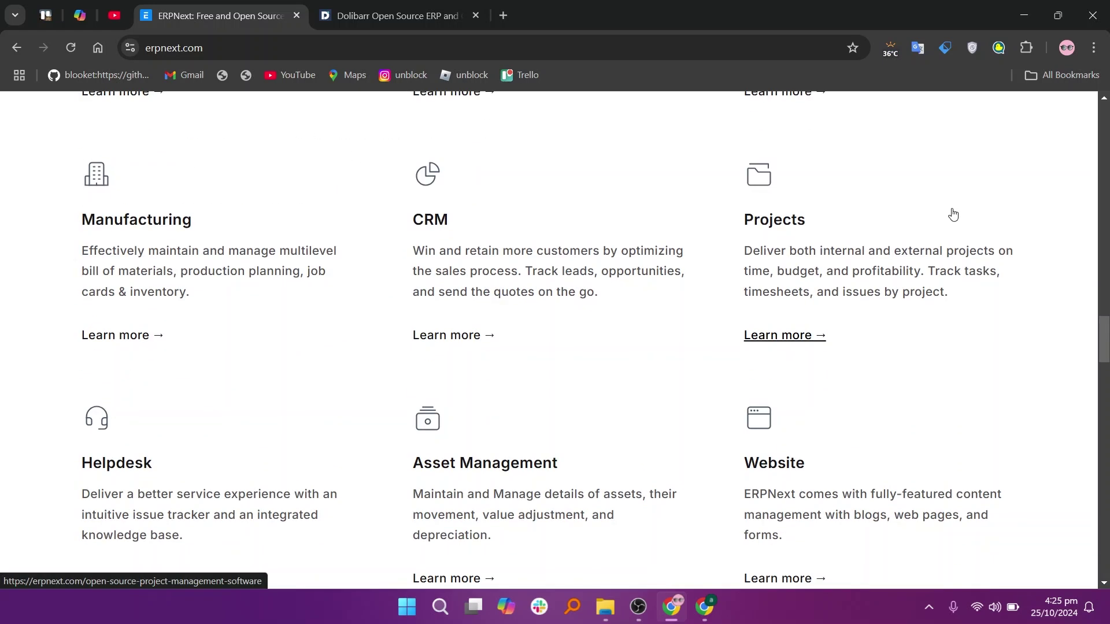
pyautogui.scroll(-3, 952, 214)
pyautogui.scroll(-3, 953, 214)
pyautogui.scroll(-5, 952, 214)
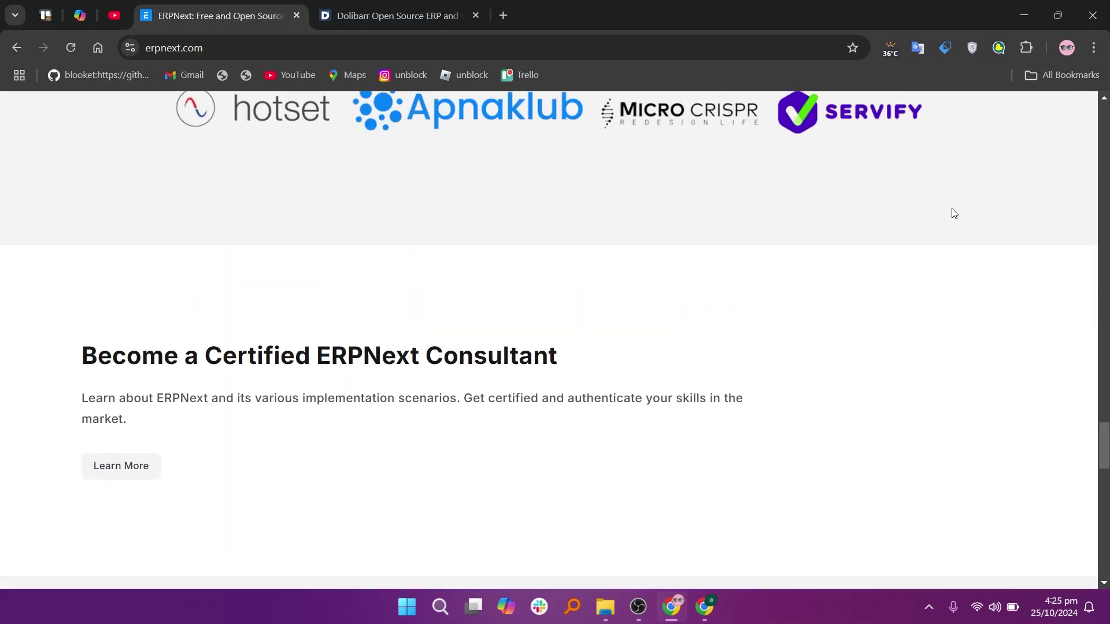
pyautogui.scroll(-3, 952, 214)
pyautogui.scroll(-3, 952, 214)
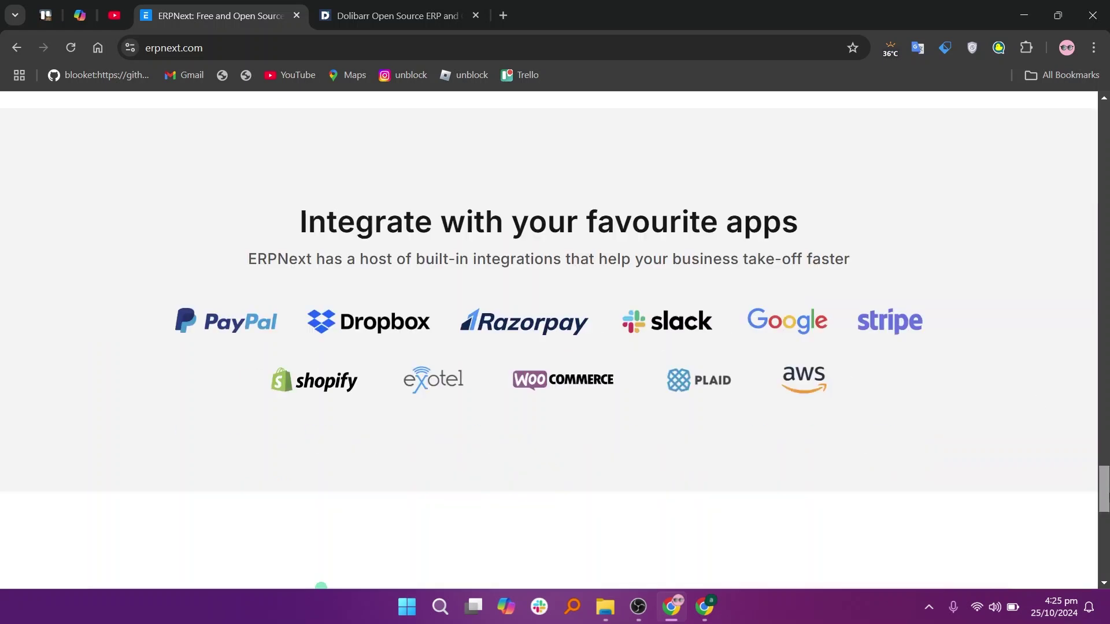
pyautogui.scroll(-5, 953, 213)
pyautogui.scroll(-2, 953, 213)
# Step: Jump back to the top of the ERPNext homepage after skimming modules and integrations
pyautogui.press('Home')
# Step: View ERPNext's $50/month Small Business and Custom Enterprise plans, then go to Dolibarr
pyautogui.click(907, 110)
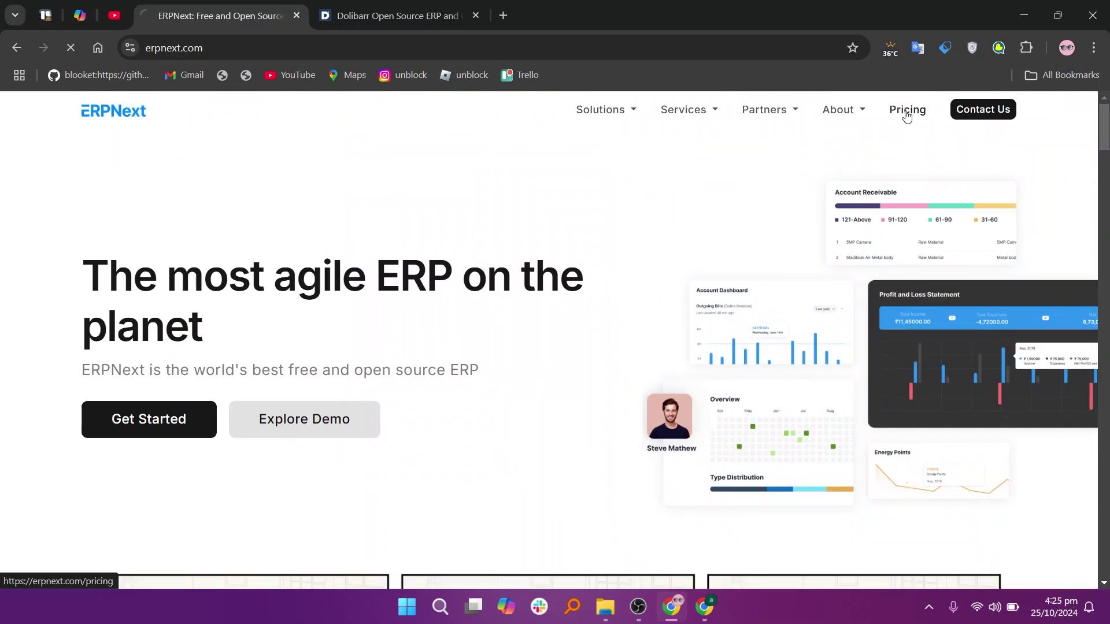
pyautogui.scroll(-2, 977, 405)
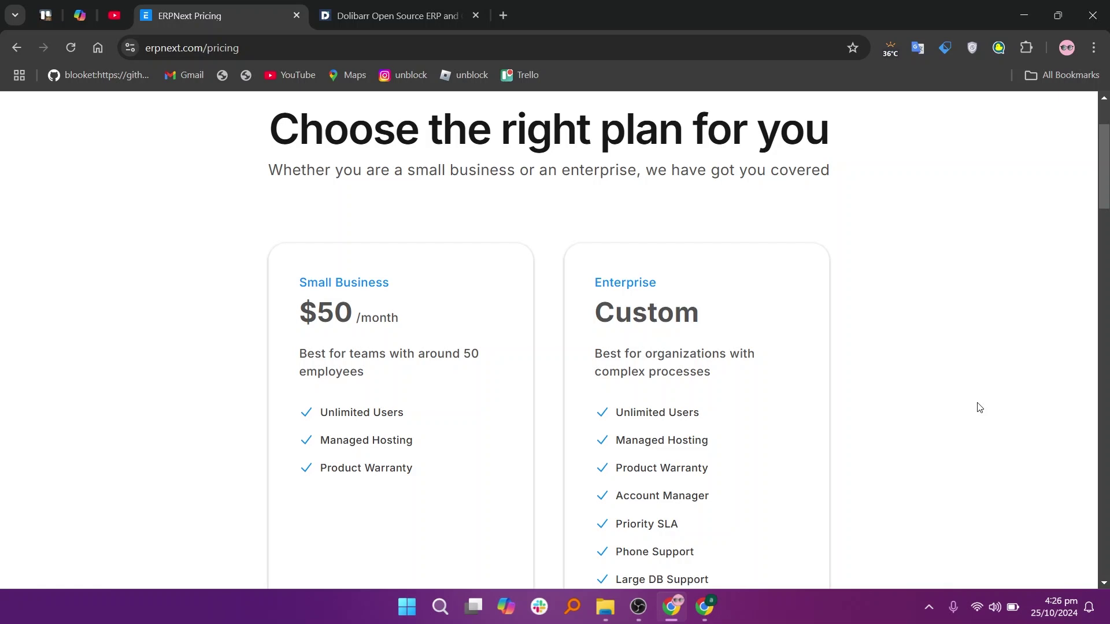
pyautogui.hotkey('ctrl', 'Tab')
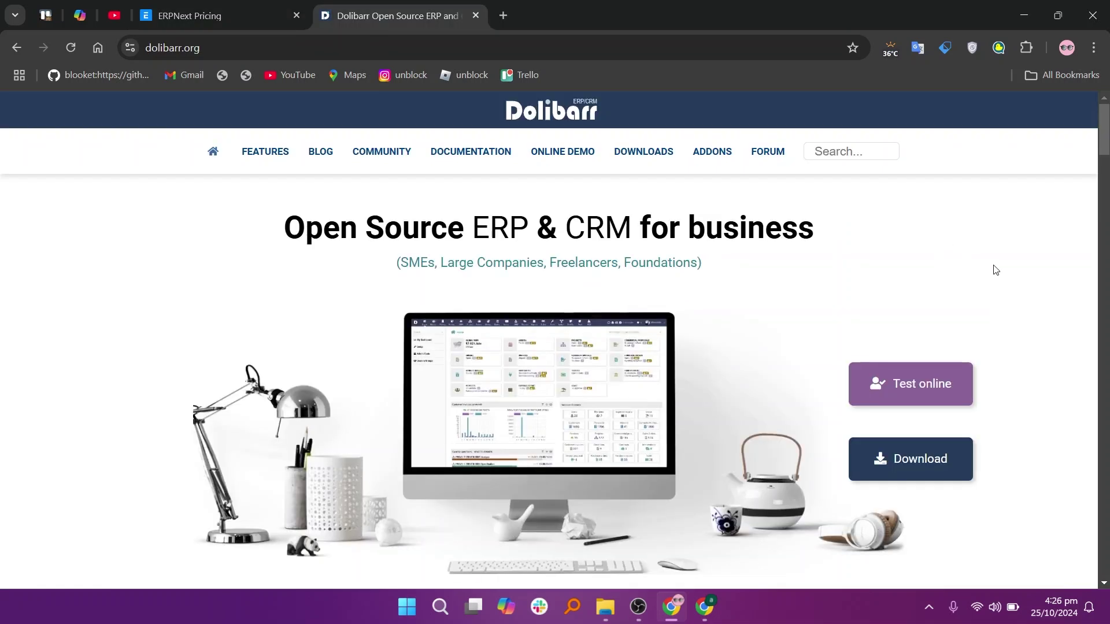
pyautogui.scroll(-5, 995, 269)
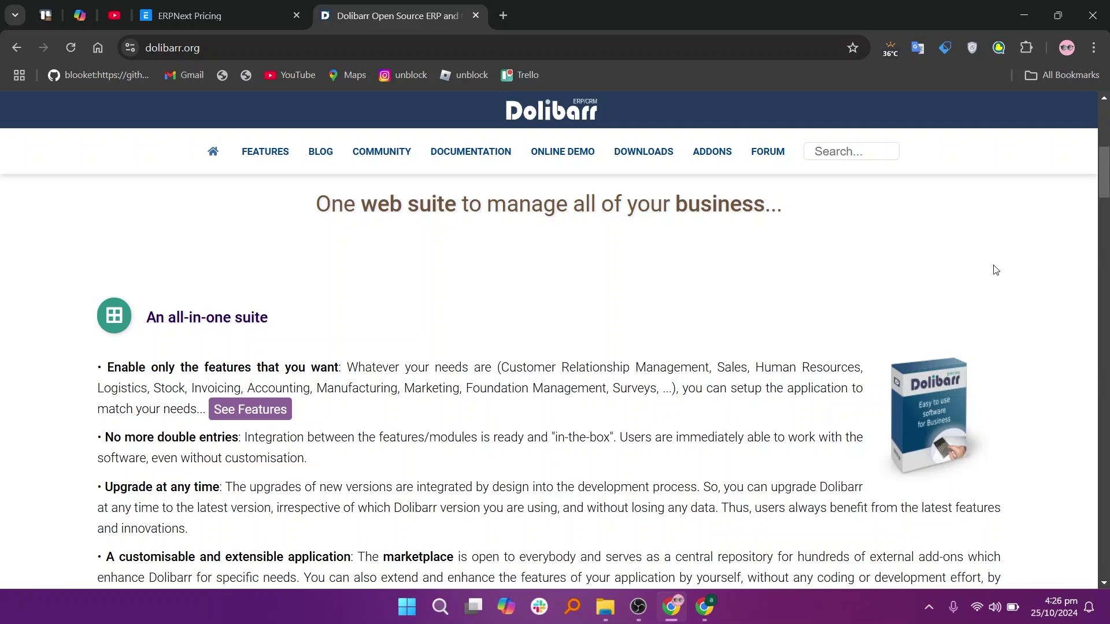
pyautogui.scroll(-3, 995, 270)
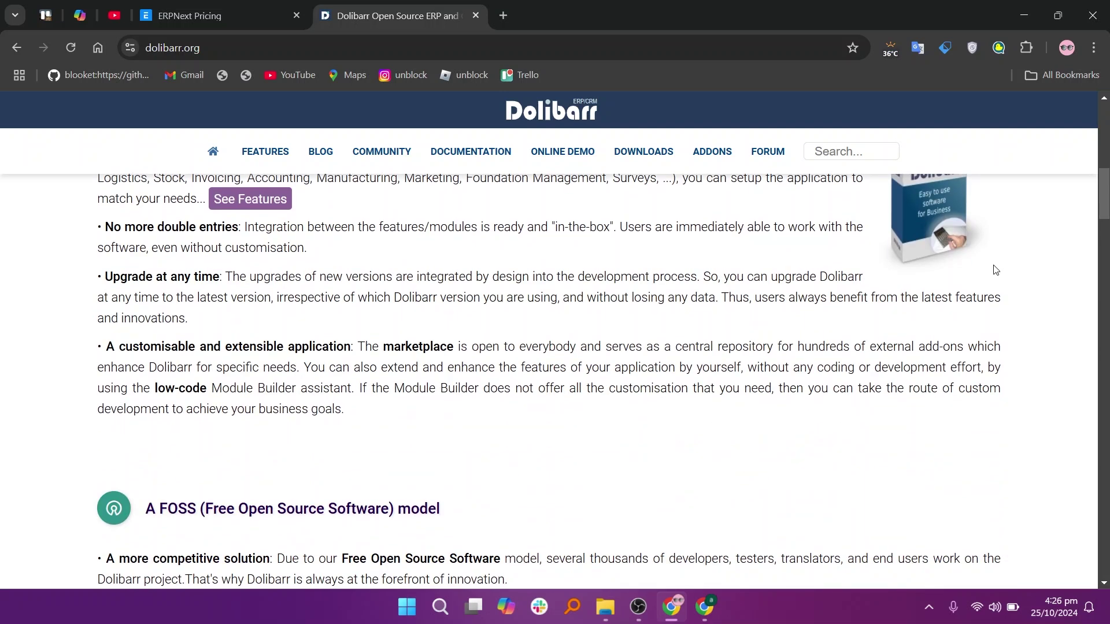
pyautogui.scroll(-1, 994, 270)
pyautogui.scroll(-2, 995, 270)
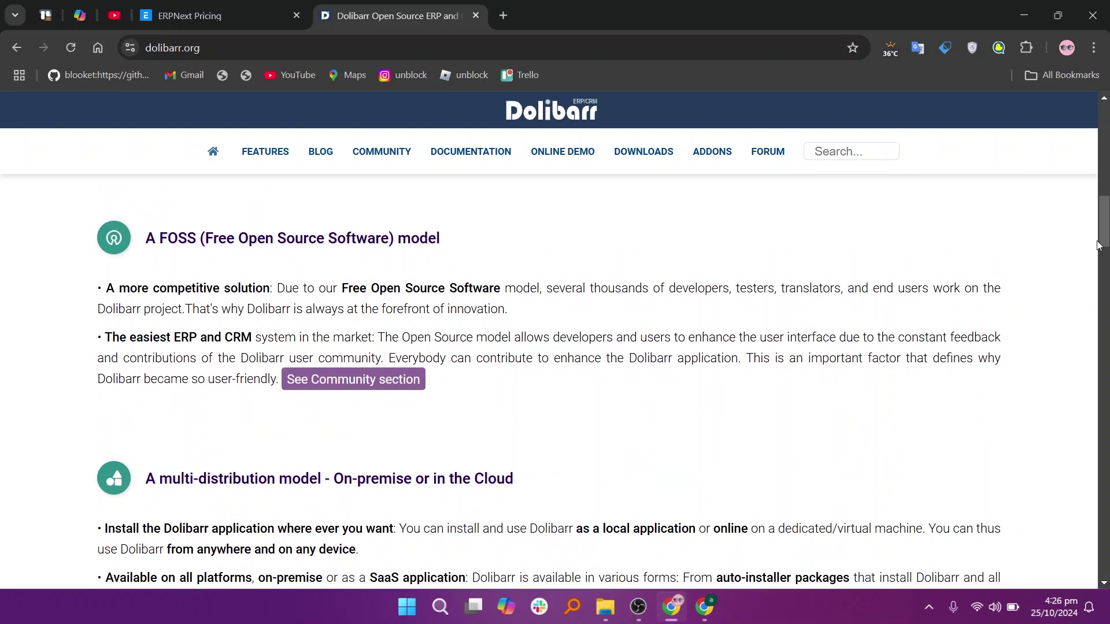
pyautogui.moveTo(1097, 248)
pyautogui.mouseDown()
pyautogui.moveTo(1096, 313)
pyautogui.moveTo(1105, 294)
pyautogui.mouseUp()
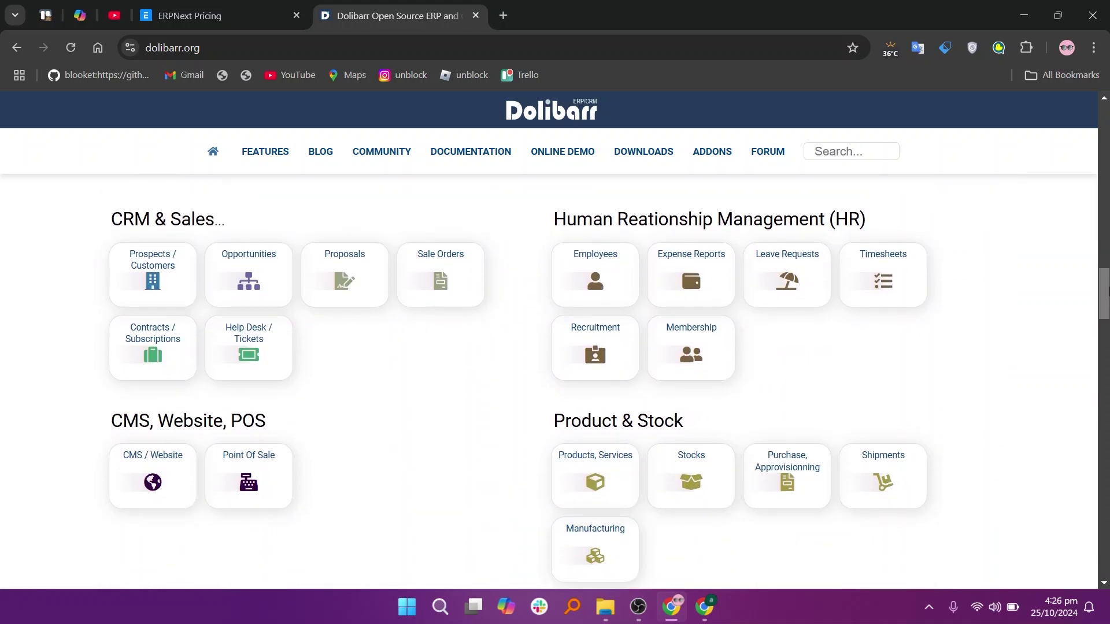
pyautogui.moveTo(1104, 293); pyautogui.dragTo(1104, 314)
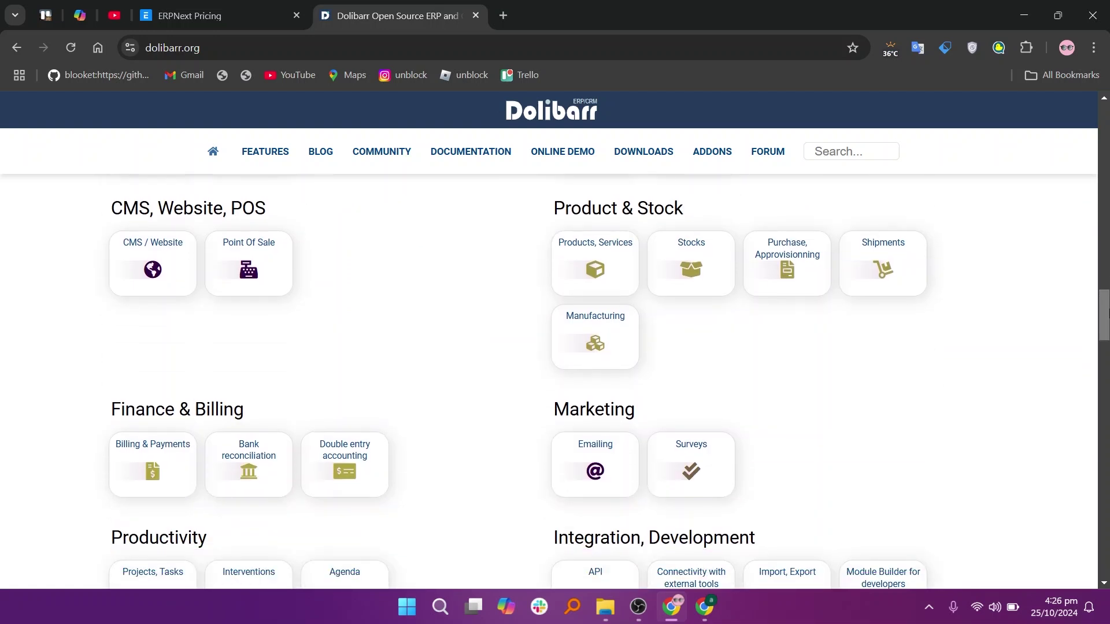
pyautogui.scroll(-2, 607, 382)
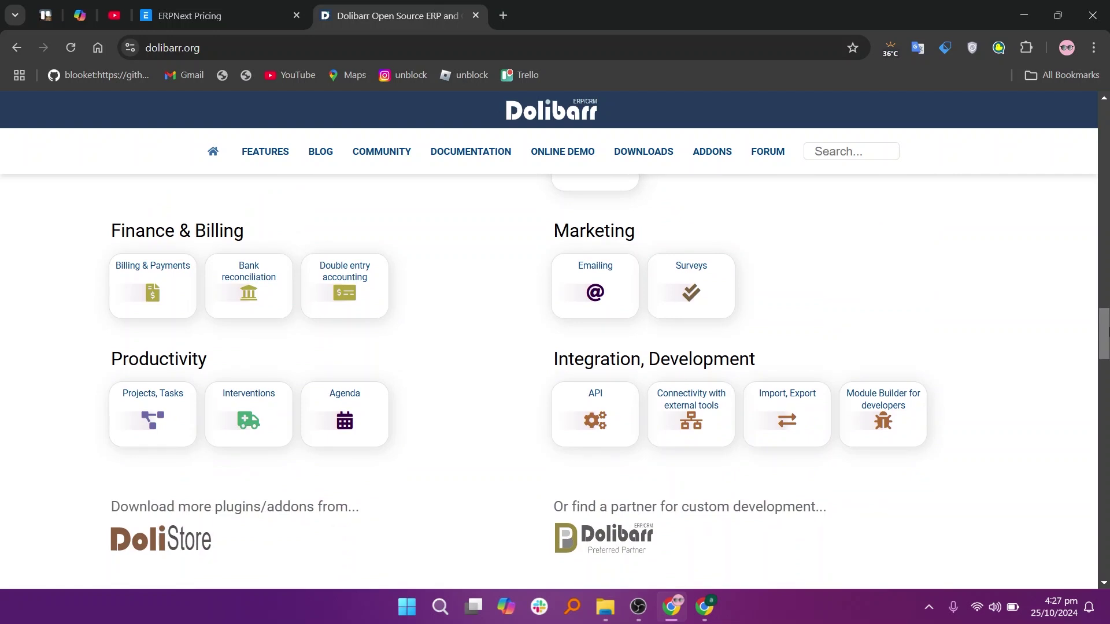
pyautogui.scroll(-2, 555, 382)
pyautogui.scroll(-4, 555, 382)
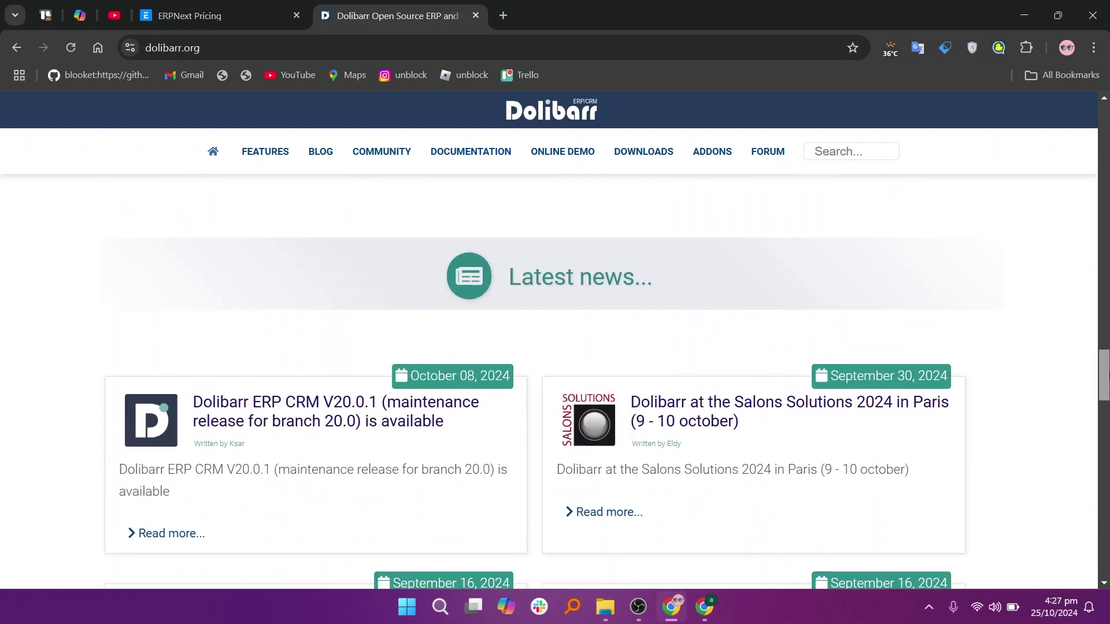
pyautogui.scroll(-4, 555, 381)
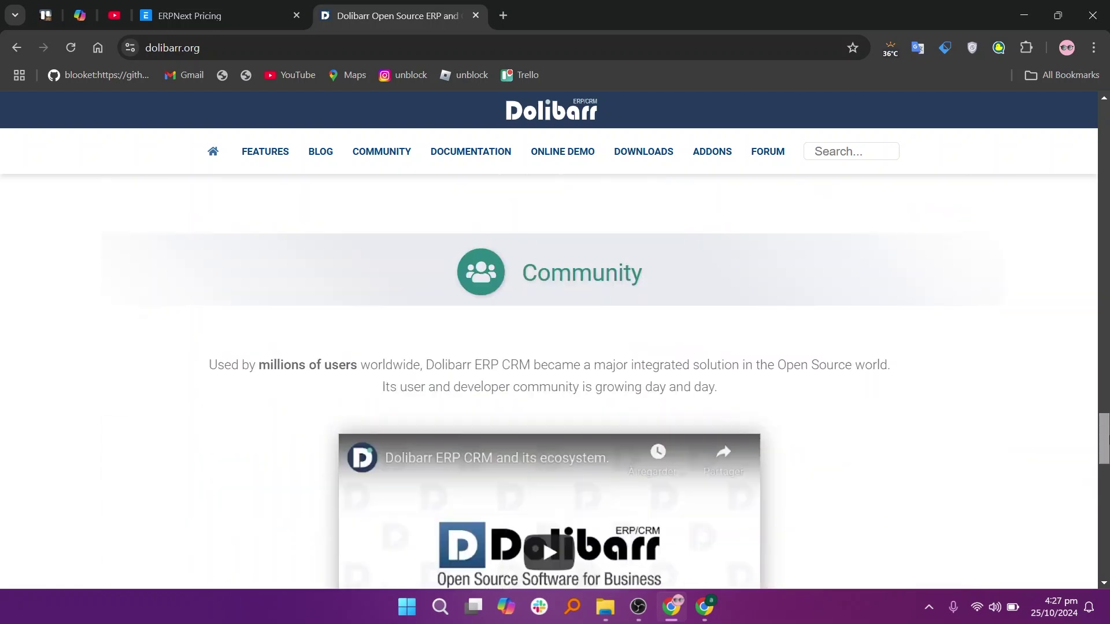
pyautogui.scroll(-2, 555, 381)
pyautogui.scroll(-3, 555, 381)
pyautogui.scroll(-3, 555, 381)
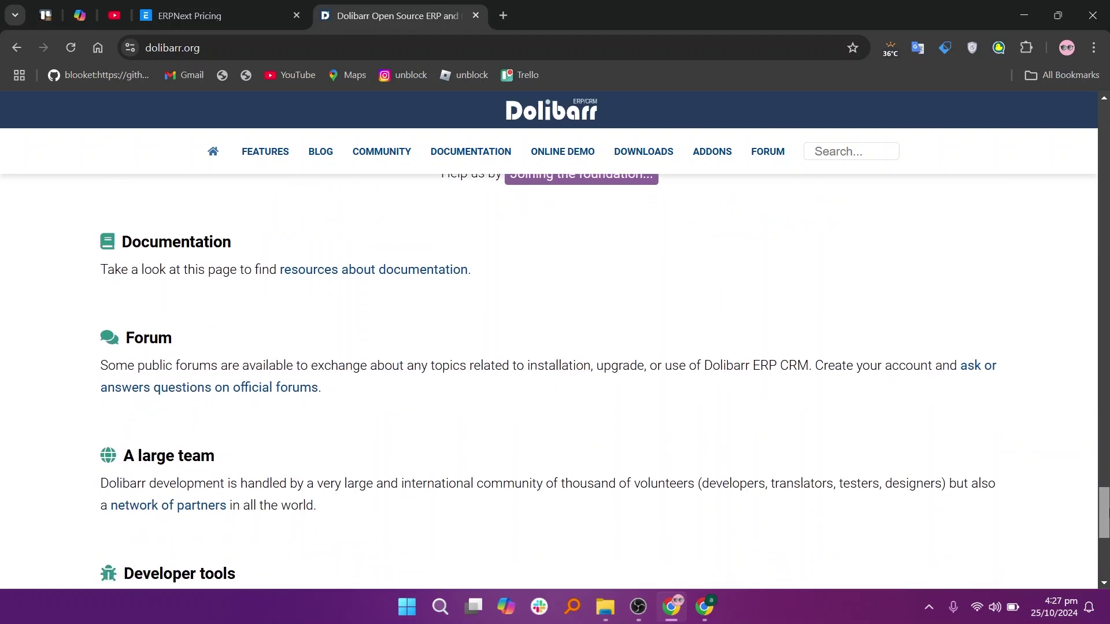
pyautogui.scroll(-4, 1044, 334)
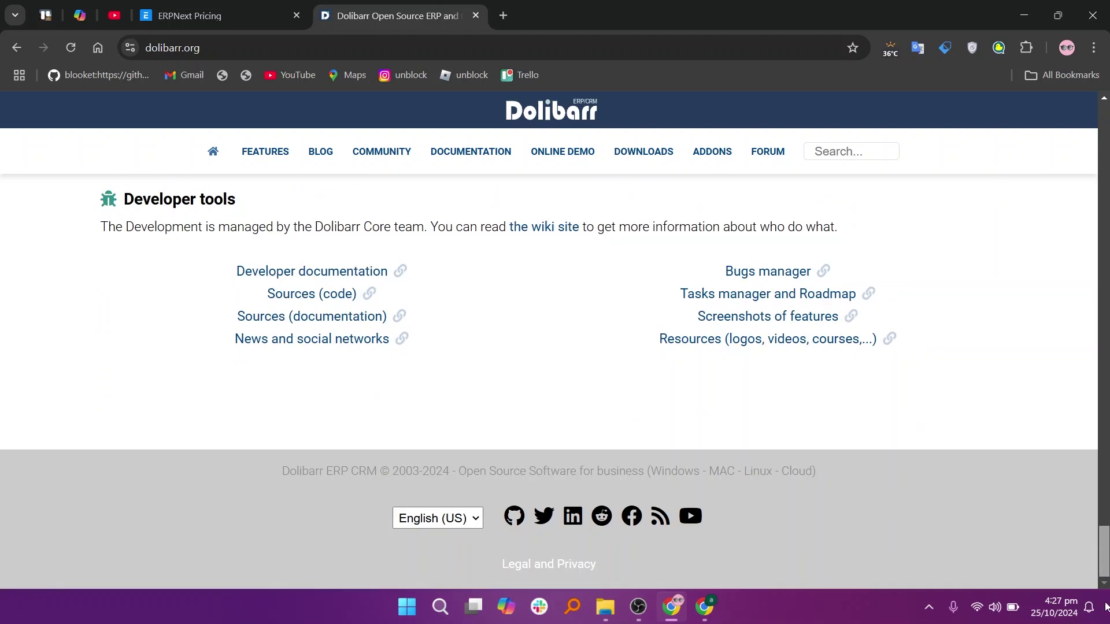